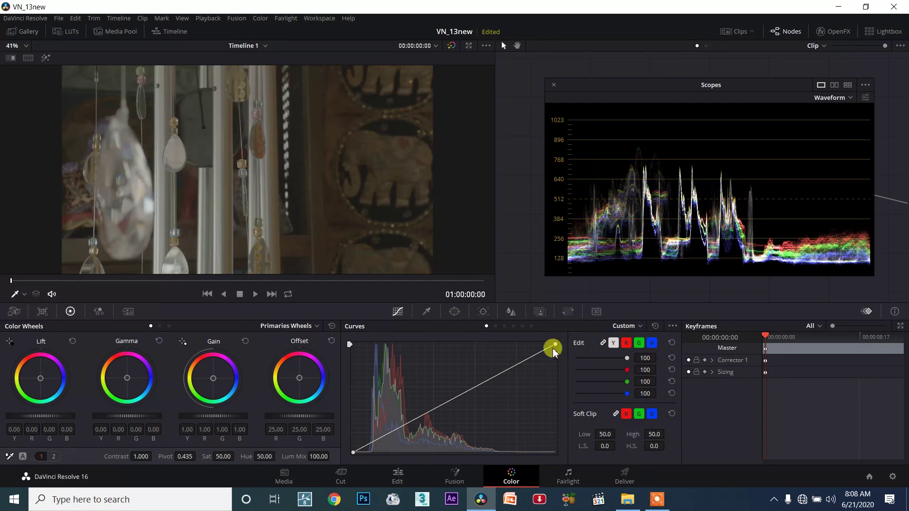
Step: Keep the Custom curve type, try a 1.49 red gain in Bars view, then reset the primaries
left_click(631, 330)
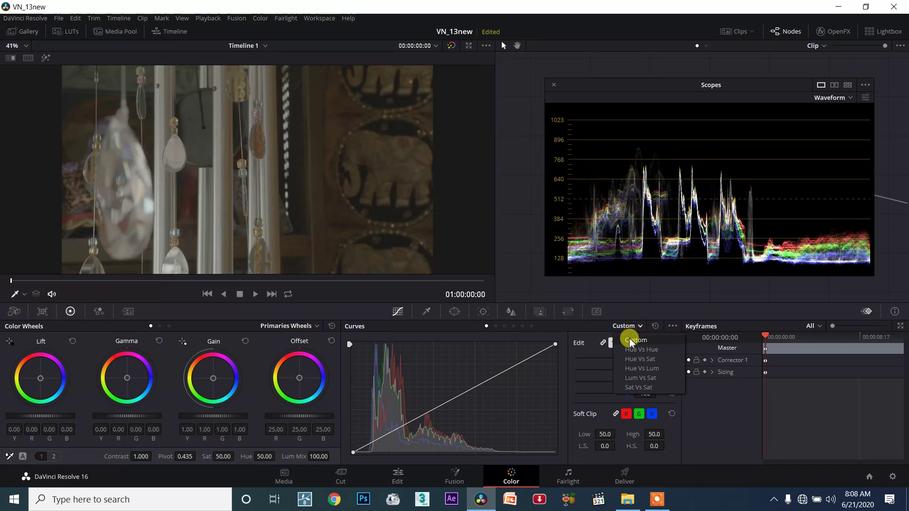
left_click(548, 369)
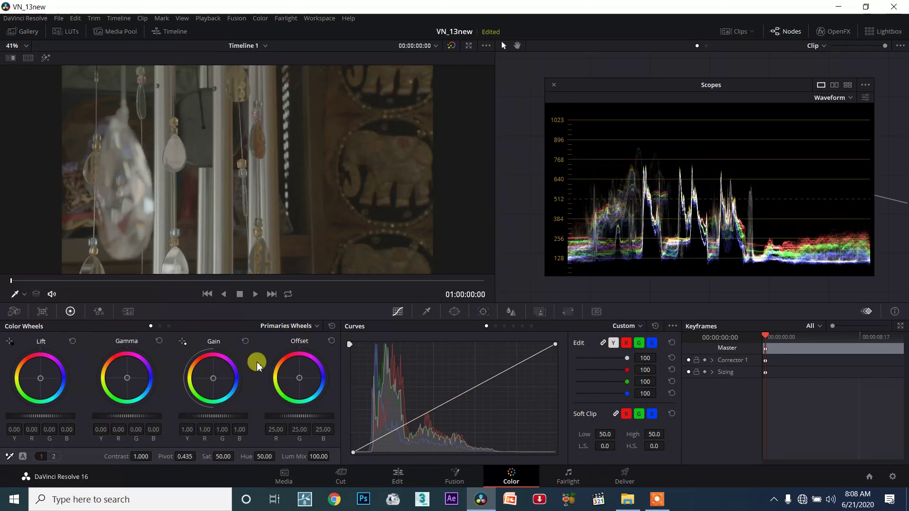
left_click(316, 327)
left_click(308, 349)
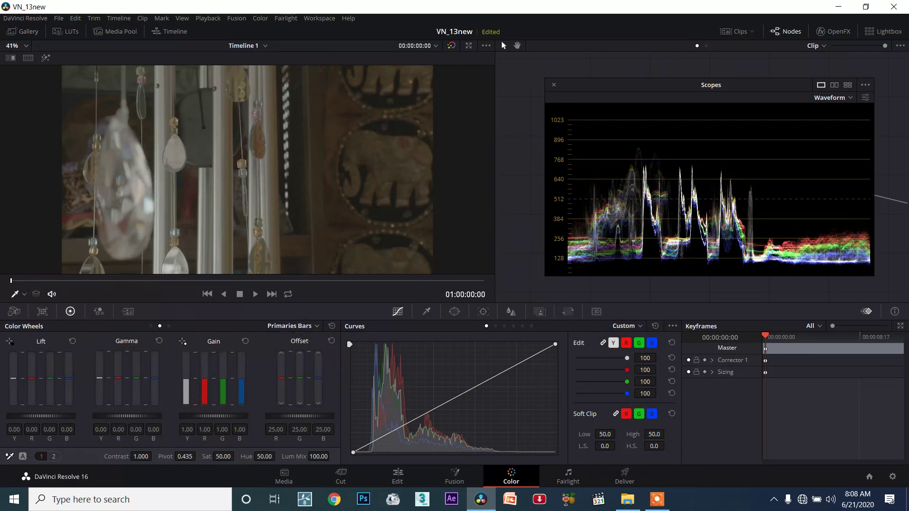
left_click_drag(205, 378, 205, 360)
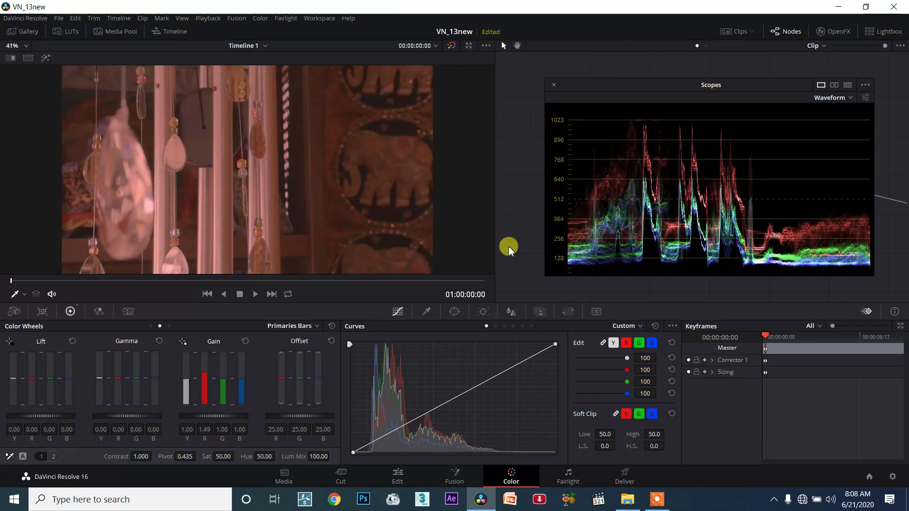
left_click(332, 327)
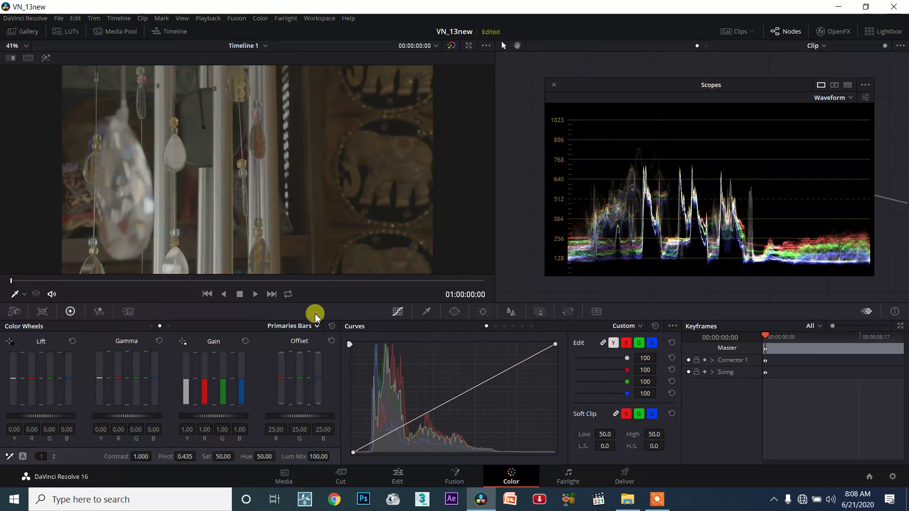
Step: Return the primary corrections to the colour wheels layout
left_click(285, 327)
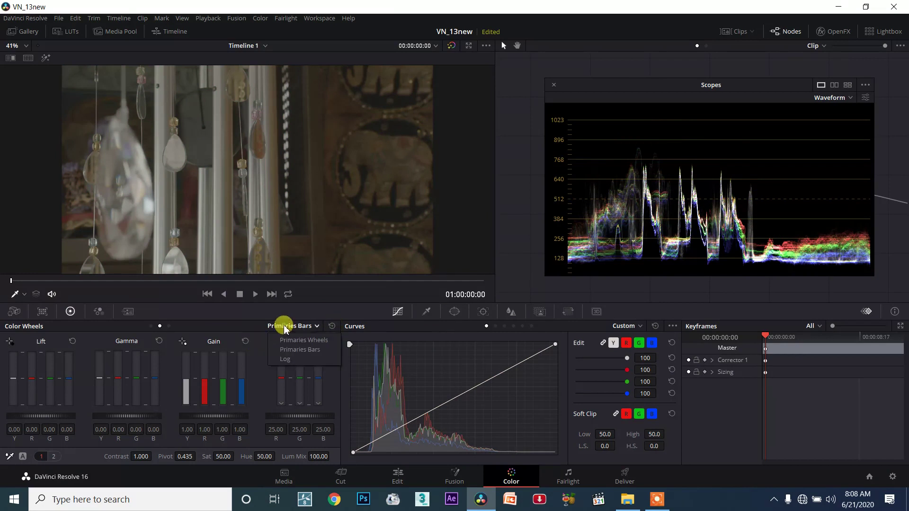
left_click(296, 349)
left_click(280, 327)
left_click(298, 340)
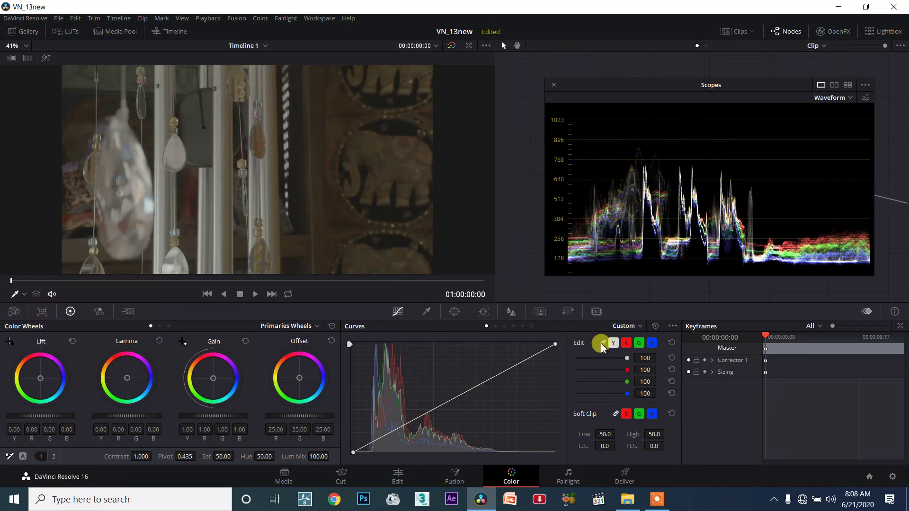
Step: Experiment with unlinked green and red curve white points, then relink all curve channels
left_click_drag(556, 342, 556, 344)
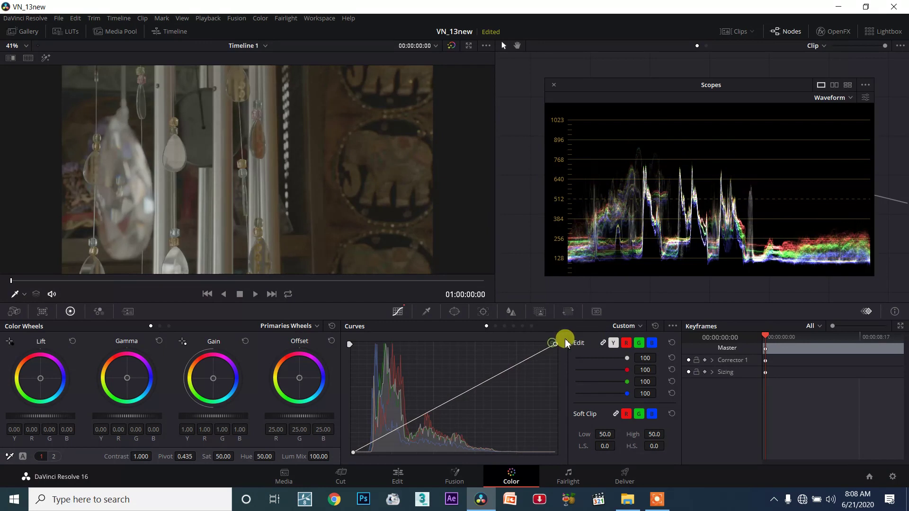
left_click(604, 344)
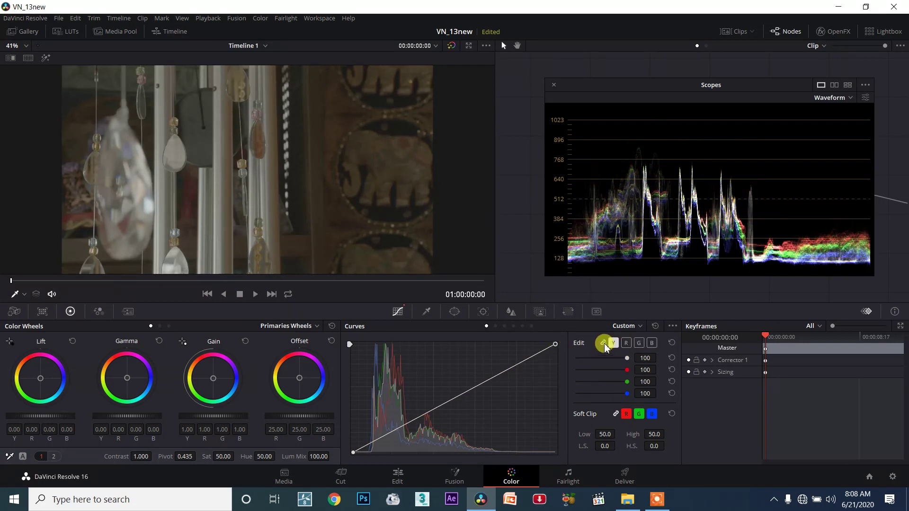
left_click(638, 344)
mouse_move(554, 346)
left_mouse_down()
mouse_move(504, 345)
mouse_move(555, 345)
left_mouse_up()
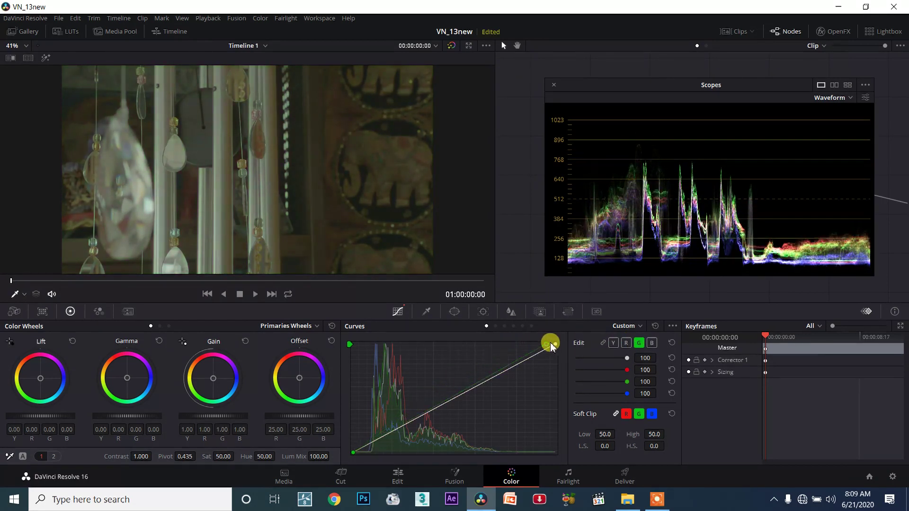
left_click(626, 343)
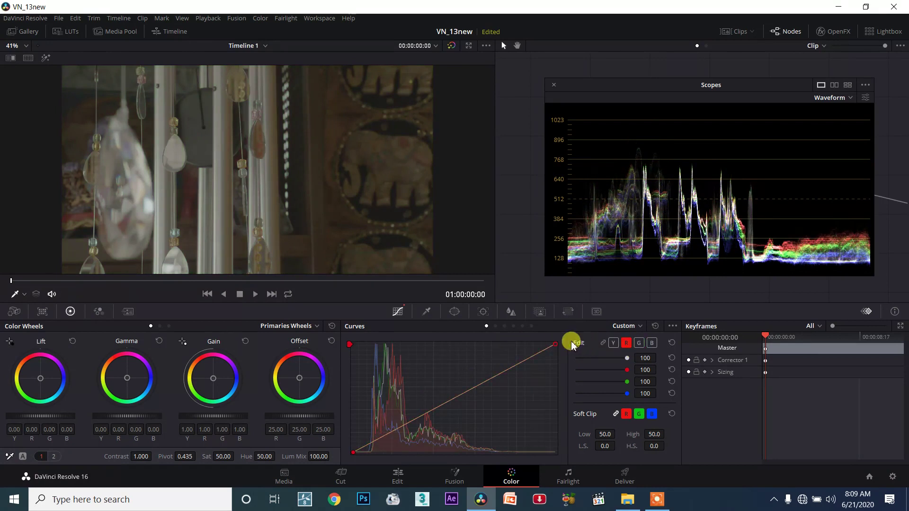
mouse_move(556, 344)
left_mouse_down()
mouse_move(478, 344)
mouse_move(555, 345)
left_mouse_up()
left_click(606, 344)
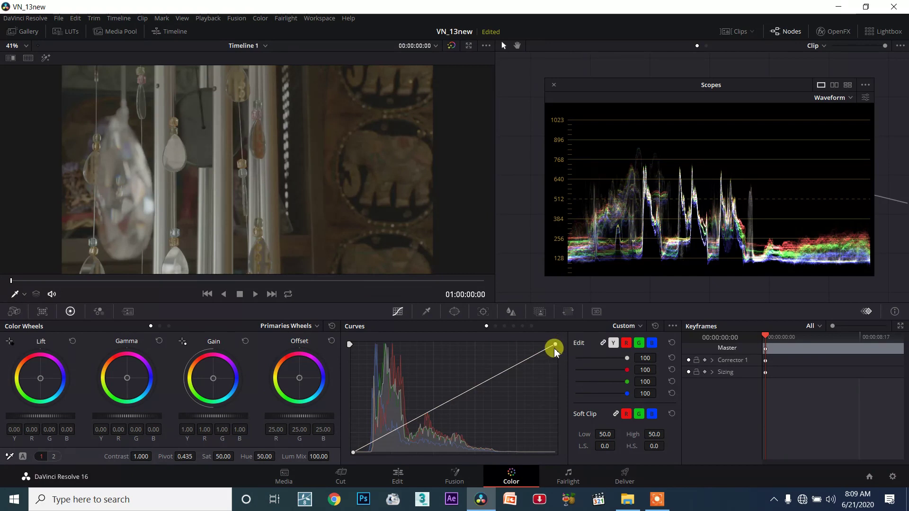
Step: Pull the luma white point well in along the top edge and nudge the black point right
left_click_drag(555, 344, 517, 344)
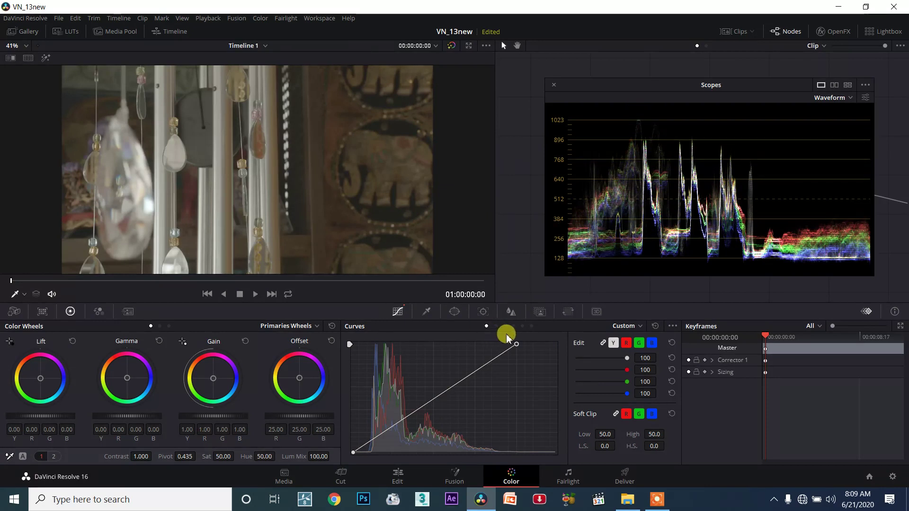
left_click_drag(517, 345, 493, 344)
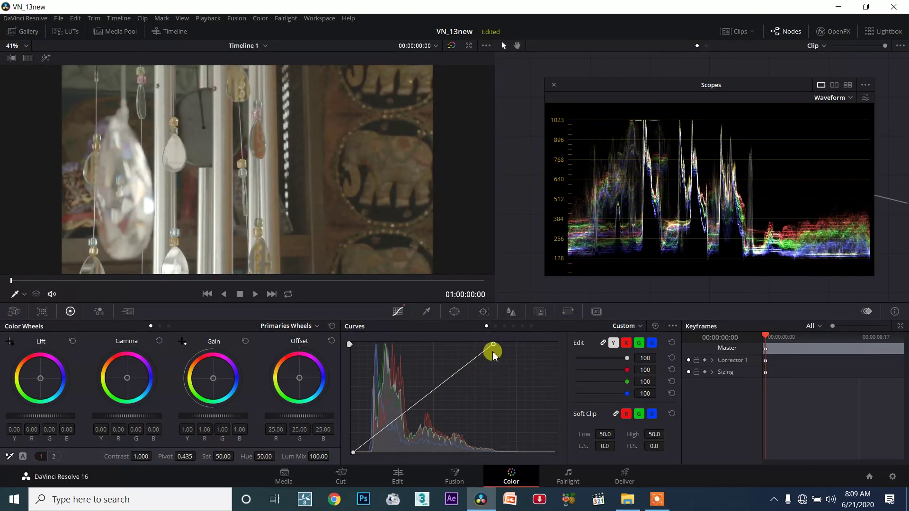
left_click_drag(493, 344, 488, 344)
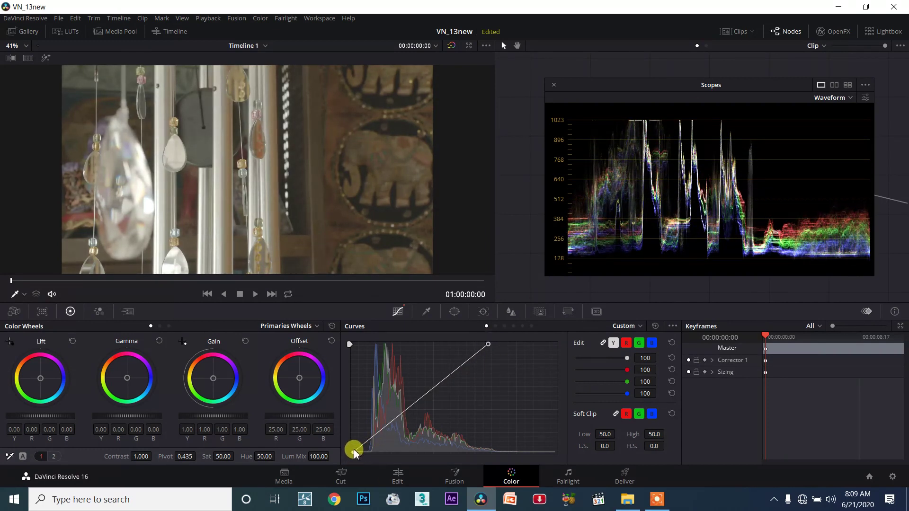
left_click_drag(356, 452, 367, 454)
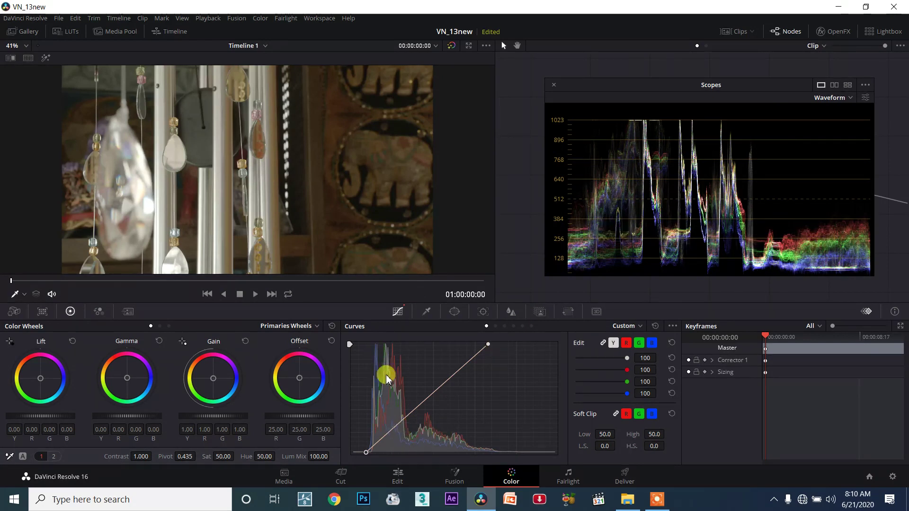
Step: Add a lower-midtone point and lift it upward, then add a second point higher on the curve
left_click(406, 416)
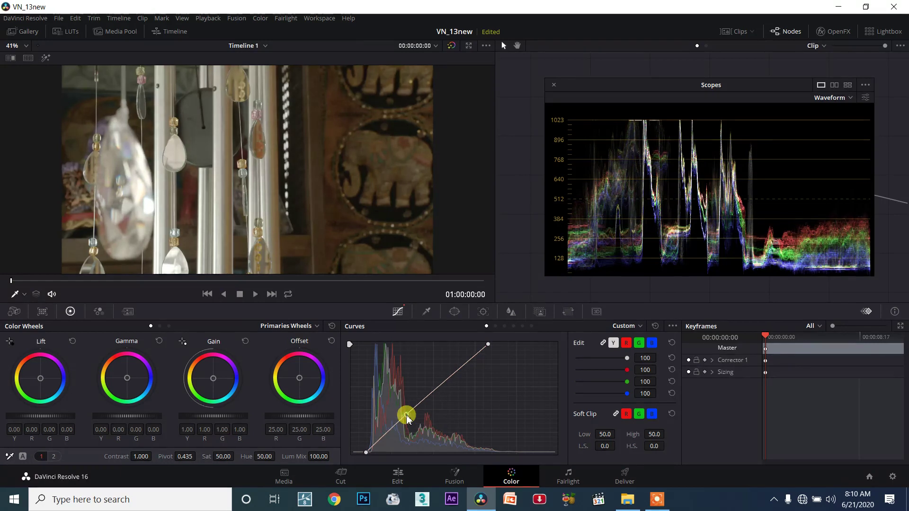
left_click_drag(407, 415, 410, 405)
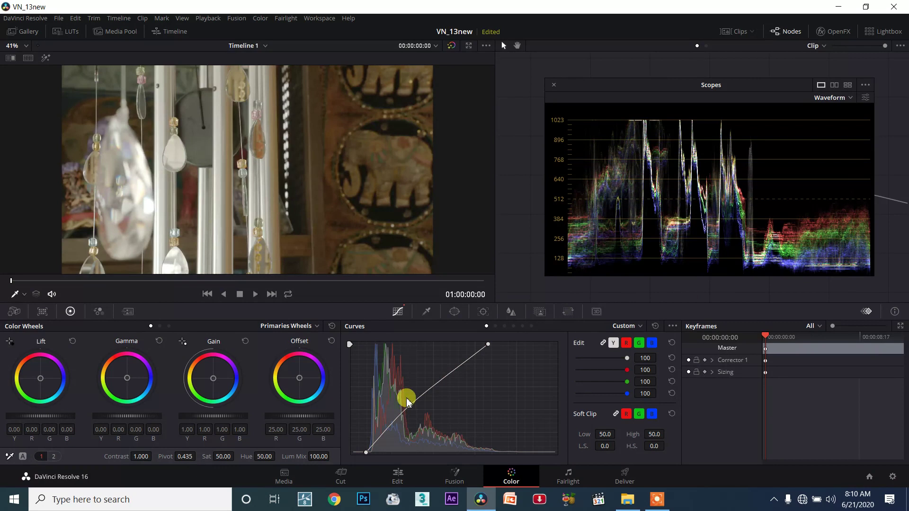
left_click_drag(409, 406, 410, 398)
left_click(442, 375)
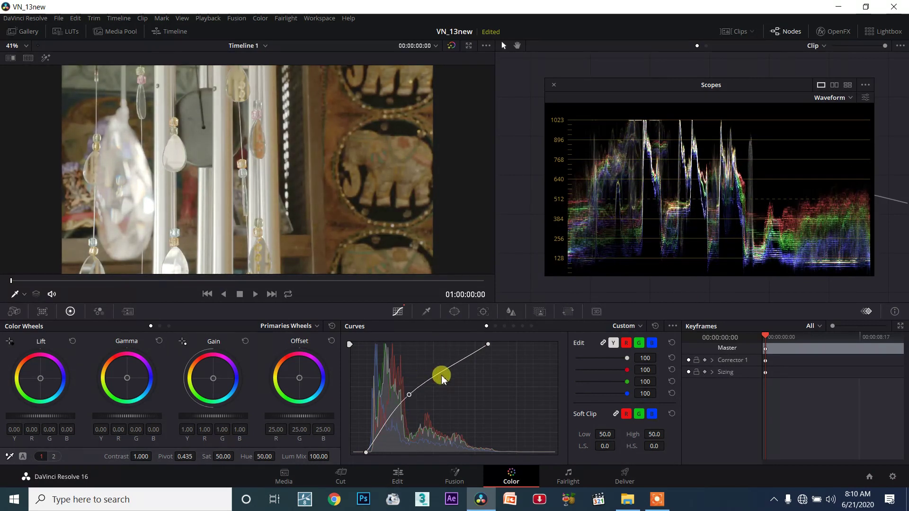
left_click(445, 369)
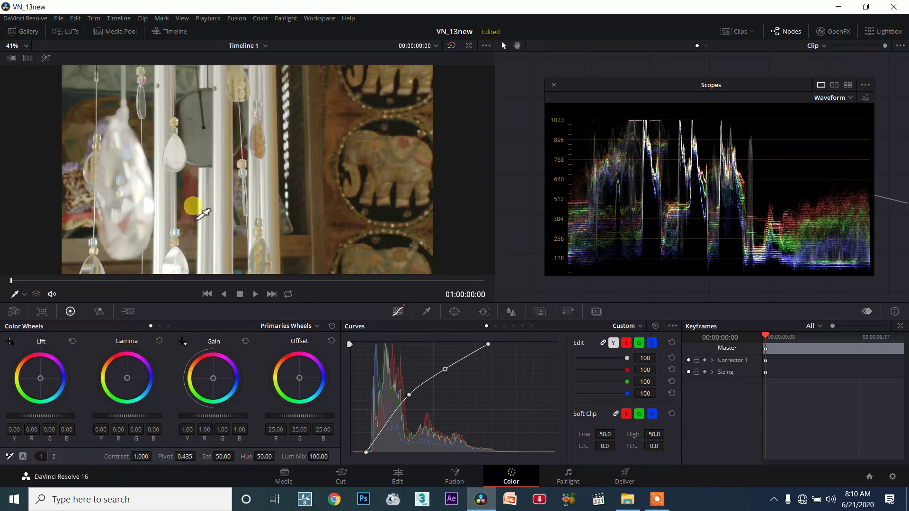
Step: Ease the white point back right in two drags and test-move the black point slightly
left_click_drag(488, 344, 511, 344)
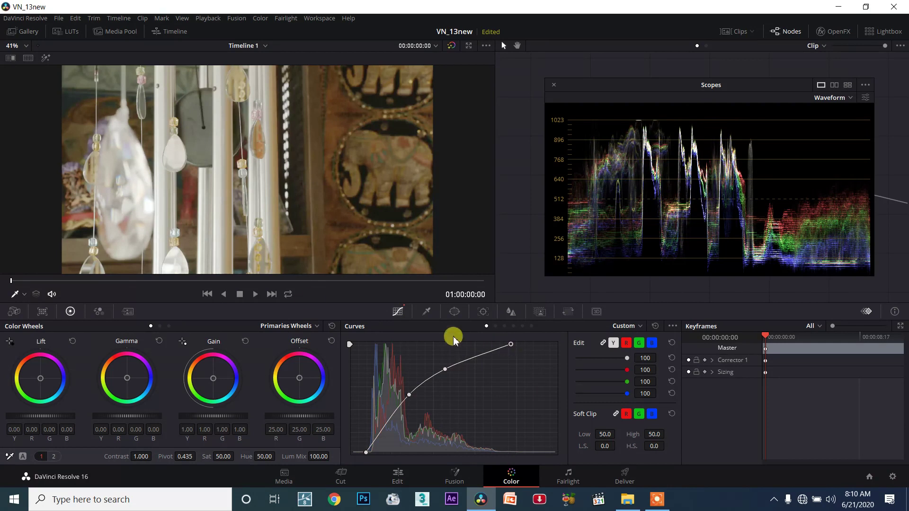
left_click_drag(510, 343, 524, 343)
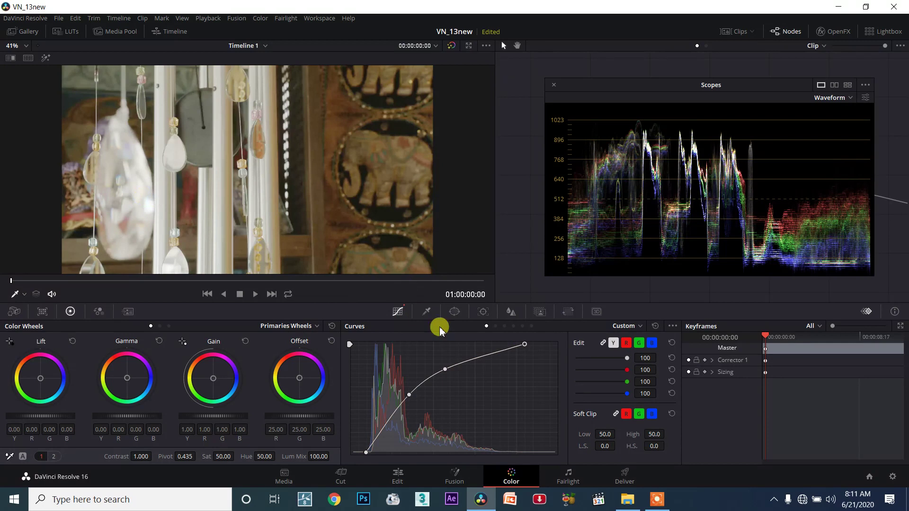
mouse_move(368, 457)
left_mouse_down()
mouse_move(359, 461)
mouse_move(374, 461)
left_mouse_up()
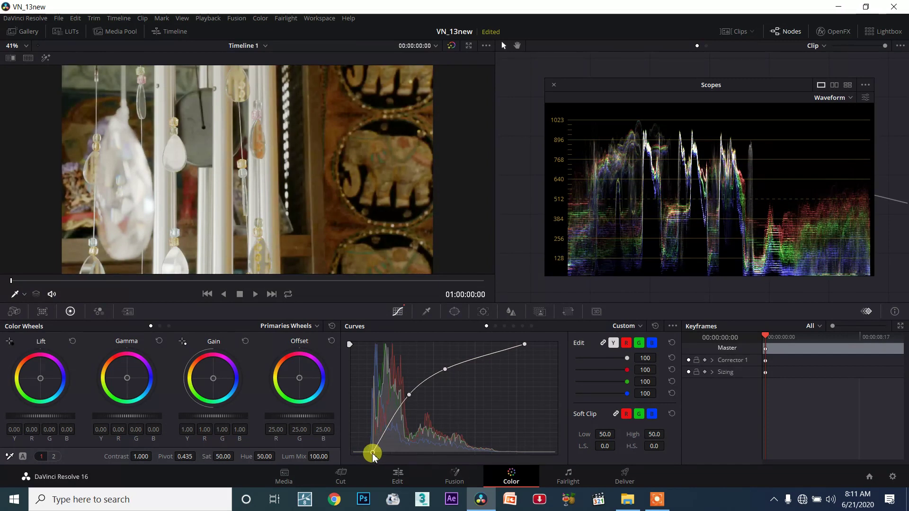